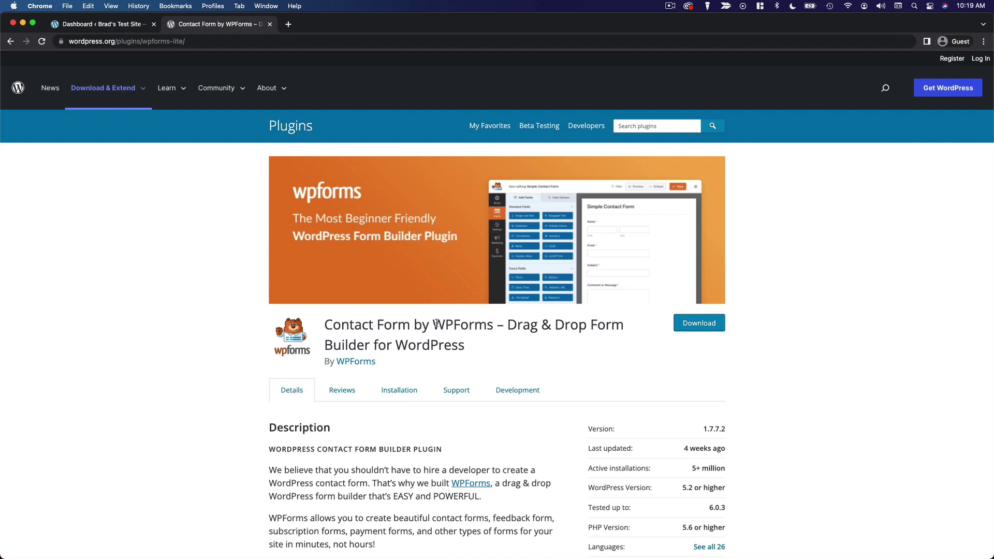
- Go from the WordPress dashboard to Plugins > Add New
left_click_drag(434, 324, 491, 326)
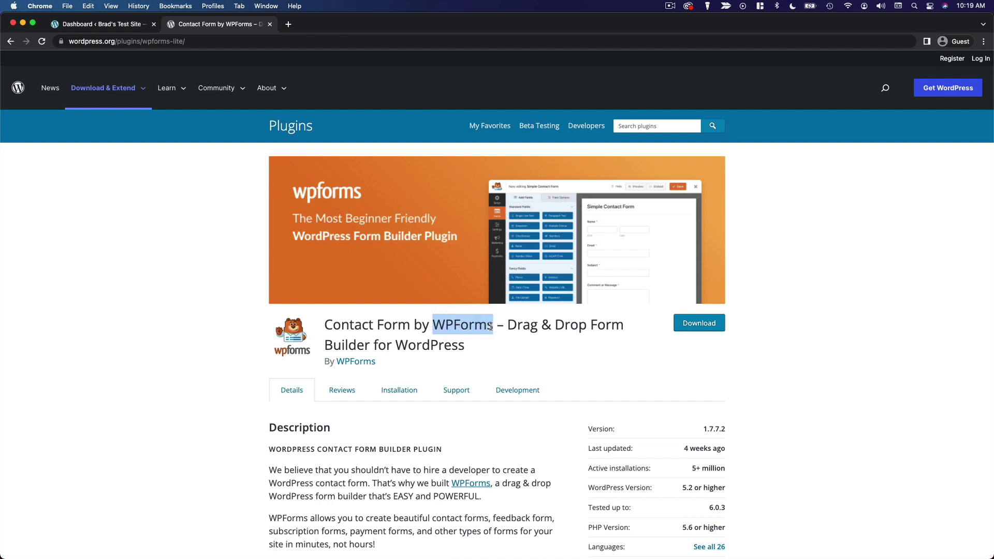
left_click(778, 393)
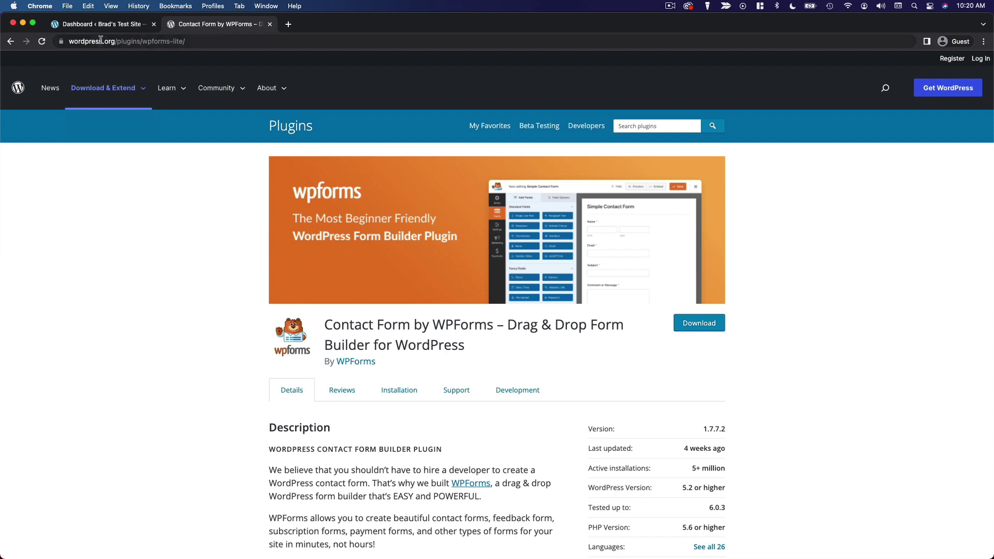
left_click(105, 24)
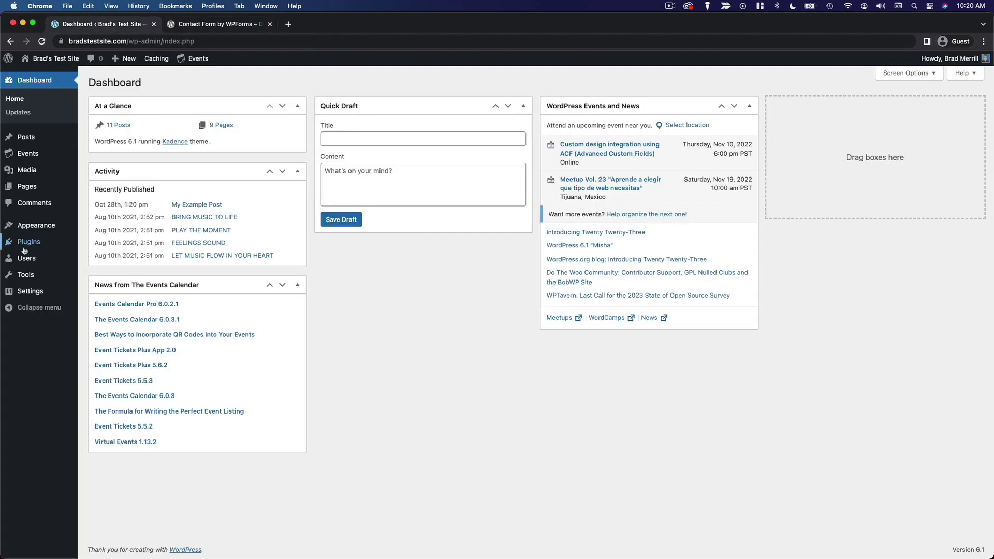
mouse_move(25, 250)
left_click(110, 257)
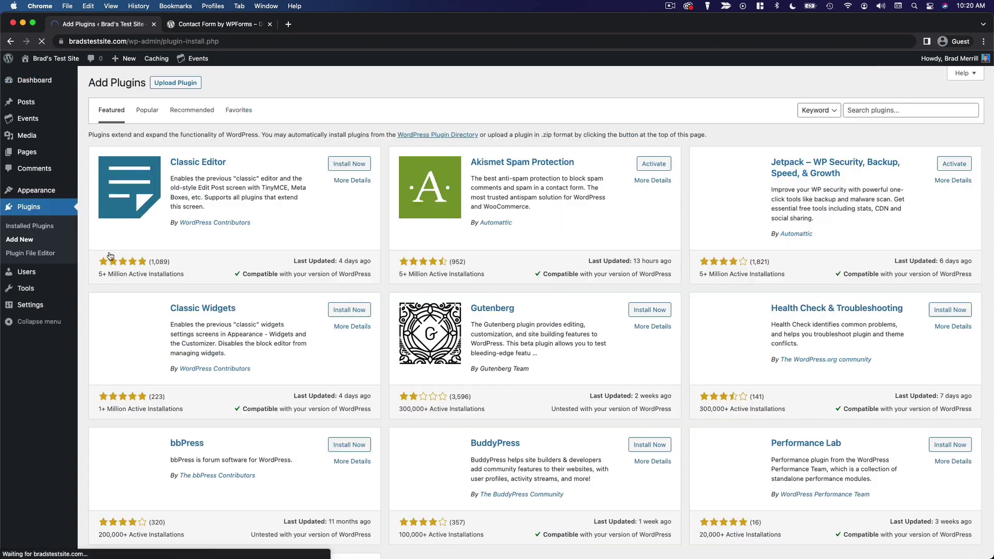
- Search for 'wpform', then install and activate Contact Form by WPForms
left_click(883, 110)
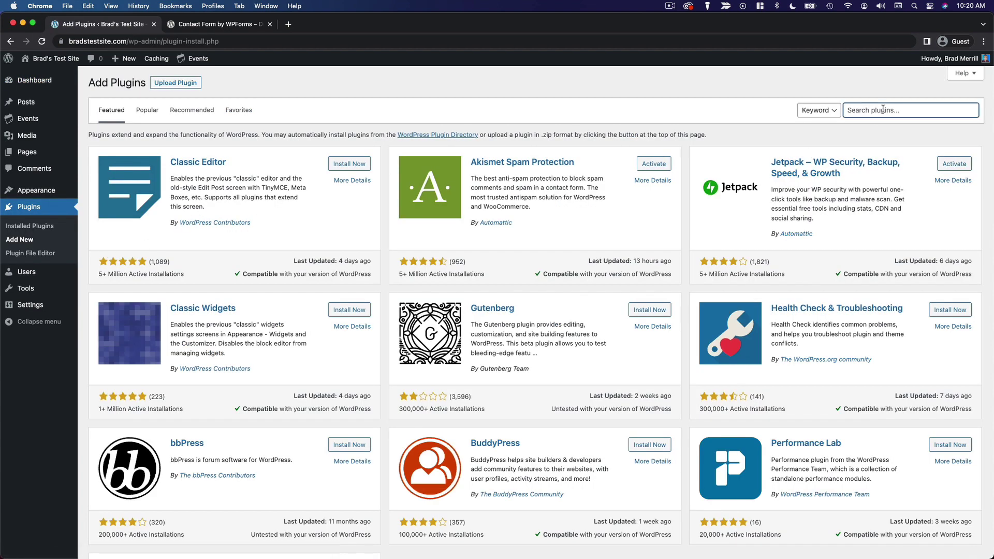
type("wpforms")
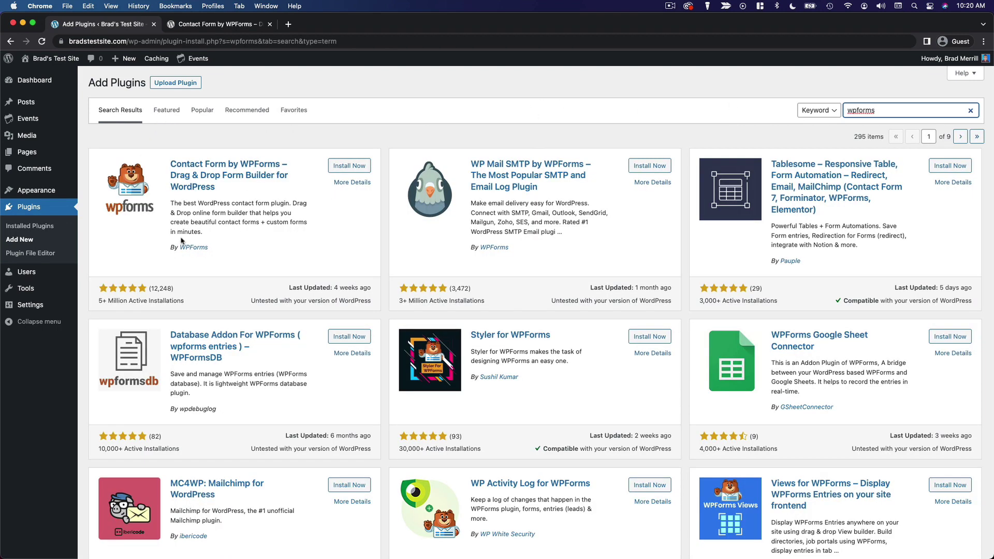
left_click(347, 166)
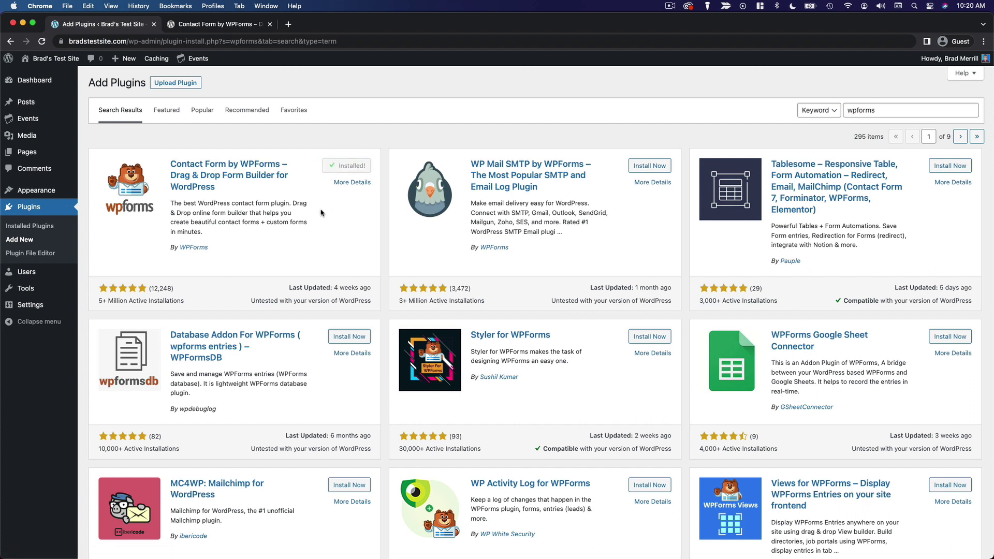
left_click(356, 168)
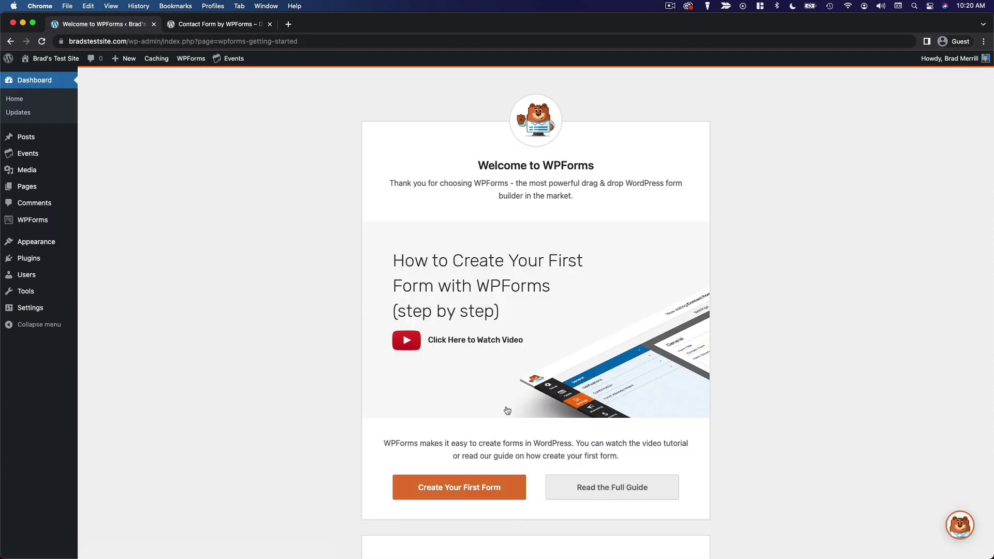
- Start the first WPForms form and browse the available template grid
left_click(498, 493)
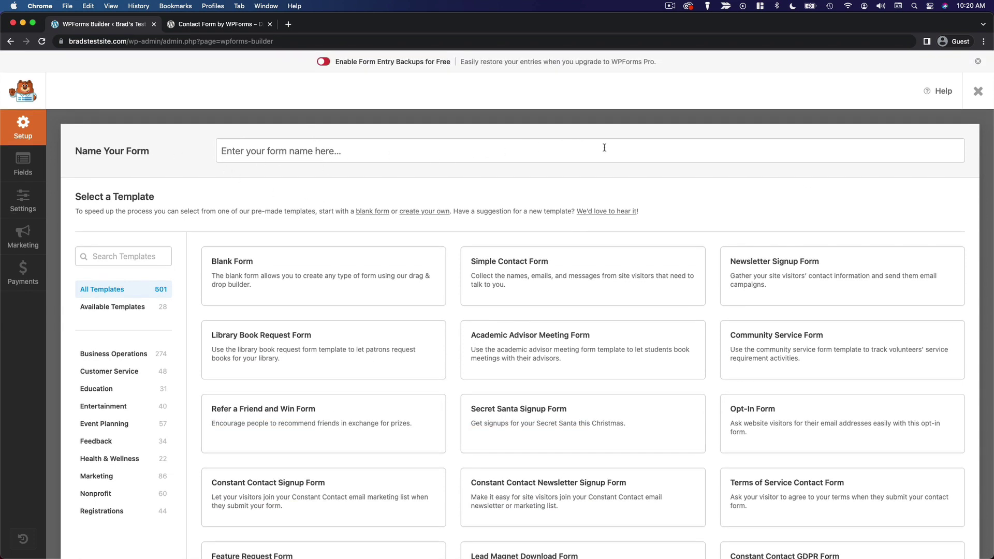
left_click(670, 149)
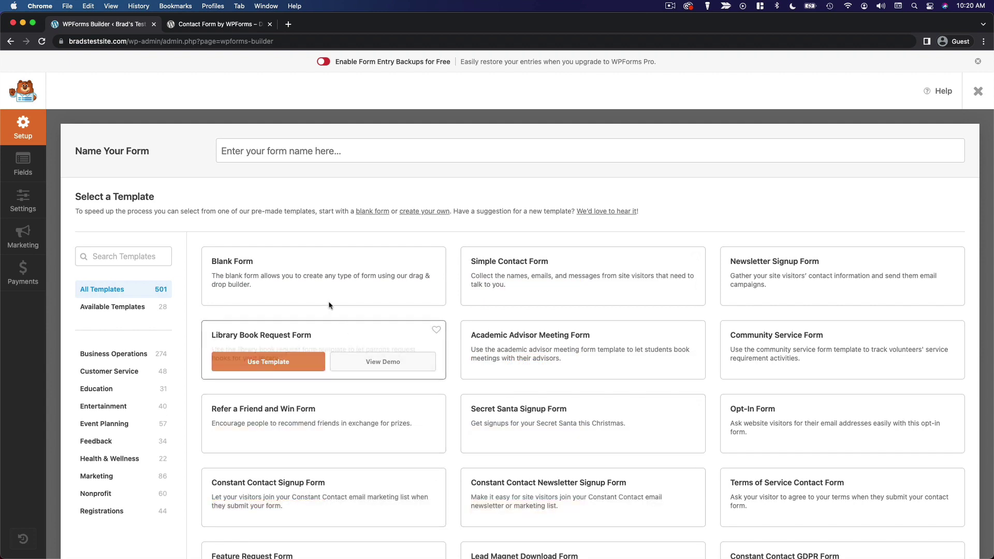
mouse_move(328, 296)
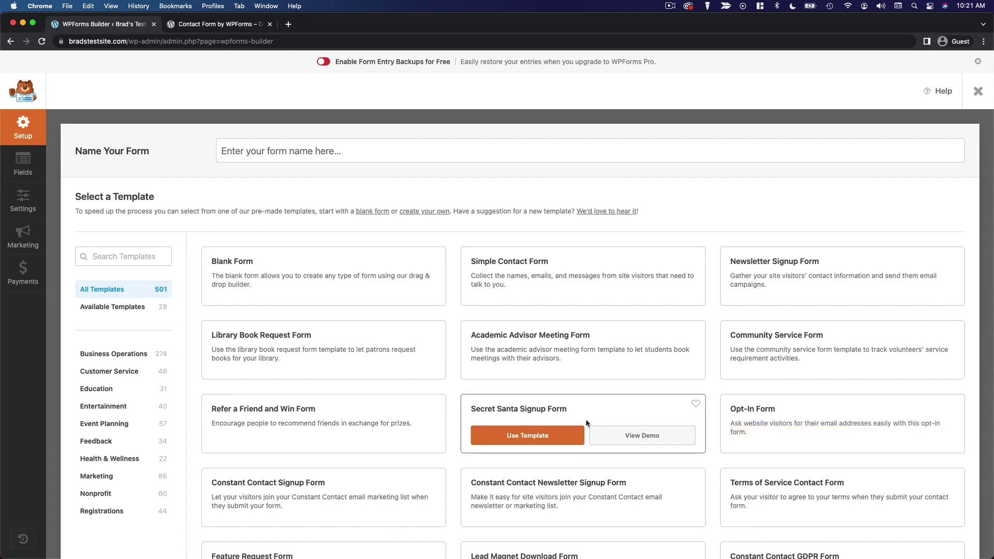
scroll(586, 423, "down", 5)
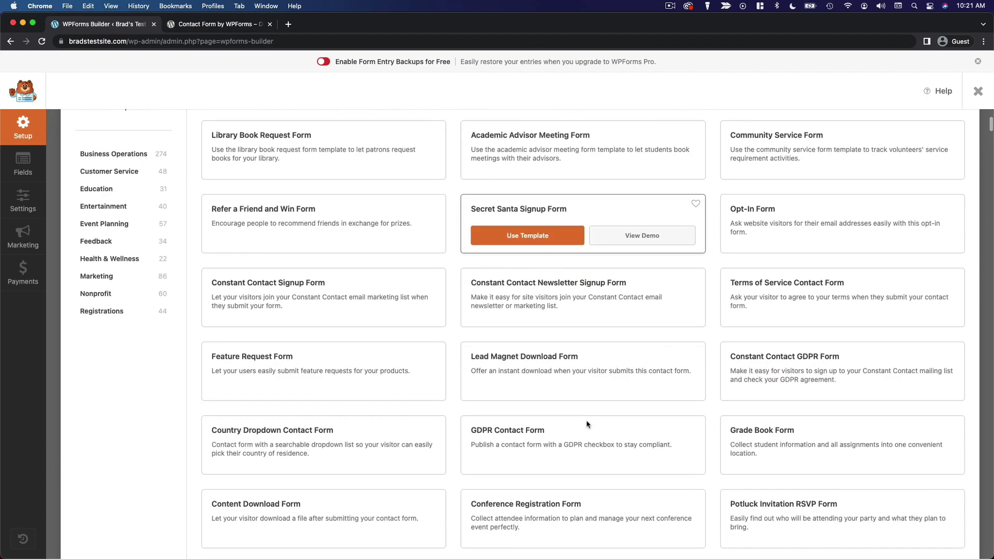
mouse_move(516, 366)
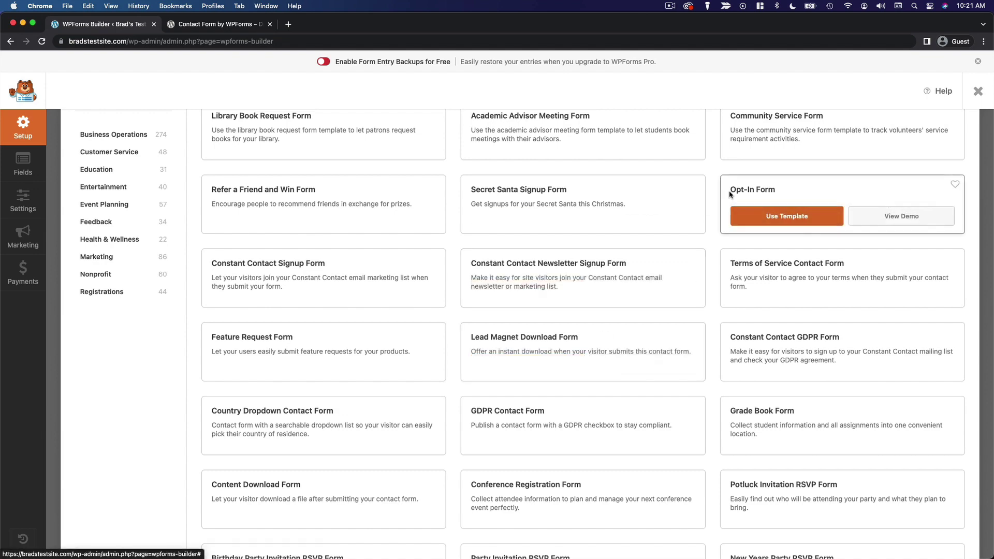
scroll(673, 231, "down", 4)
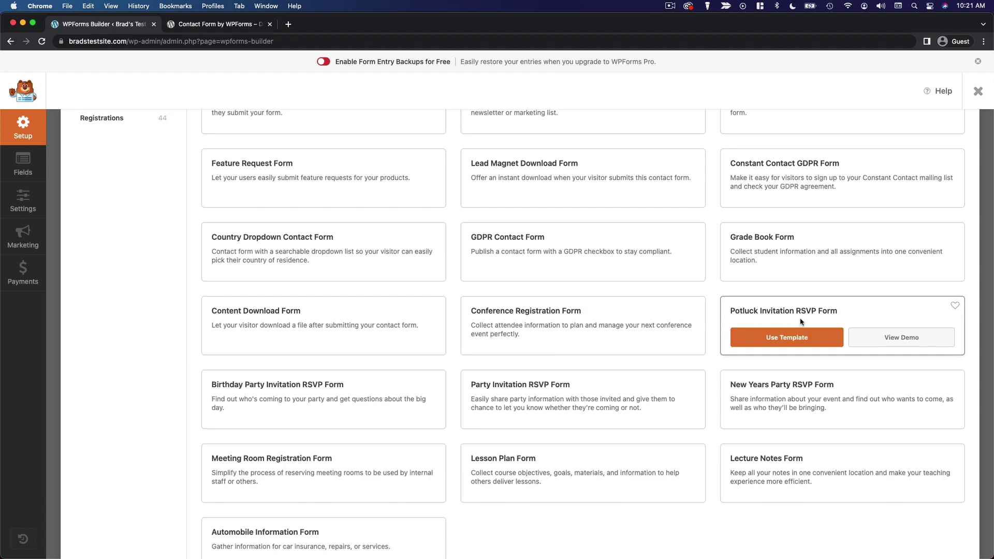
scroll(800, 322, "up", 9)
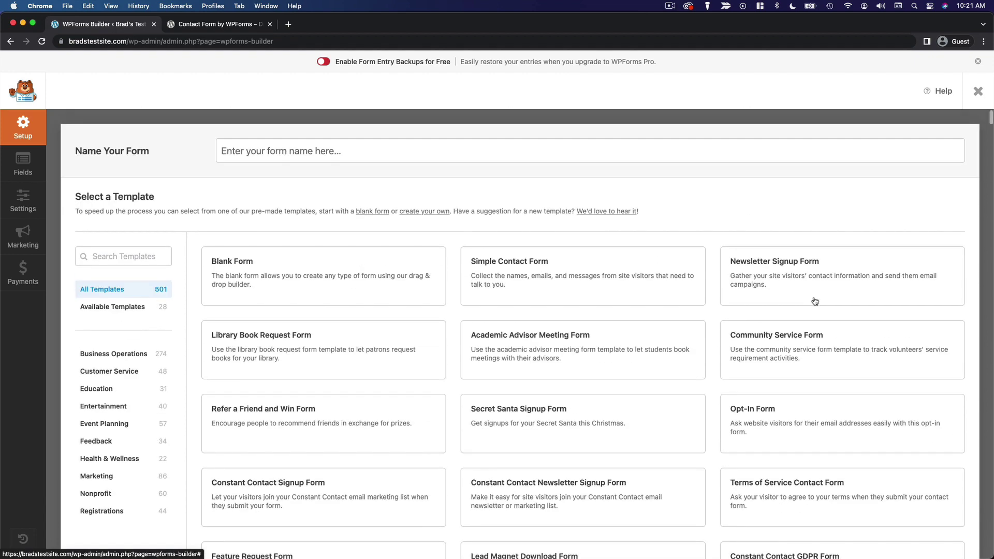
mouse_move(510, 275)
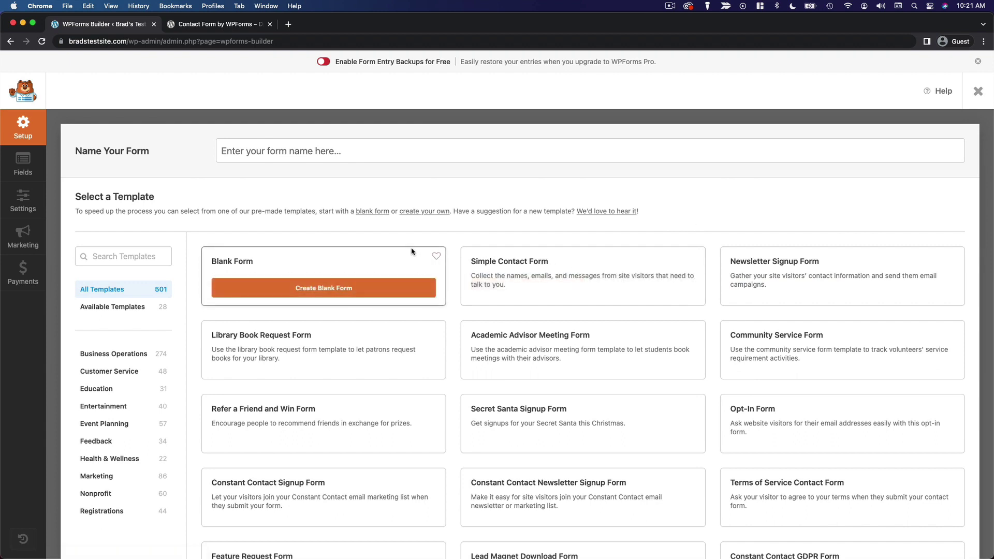
- Enter 'Contact' as the new form's name
left_click(345, 152)
type("Contact")
left_click(440, 201)
mouse_move(525, 273)
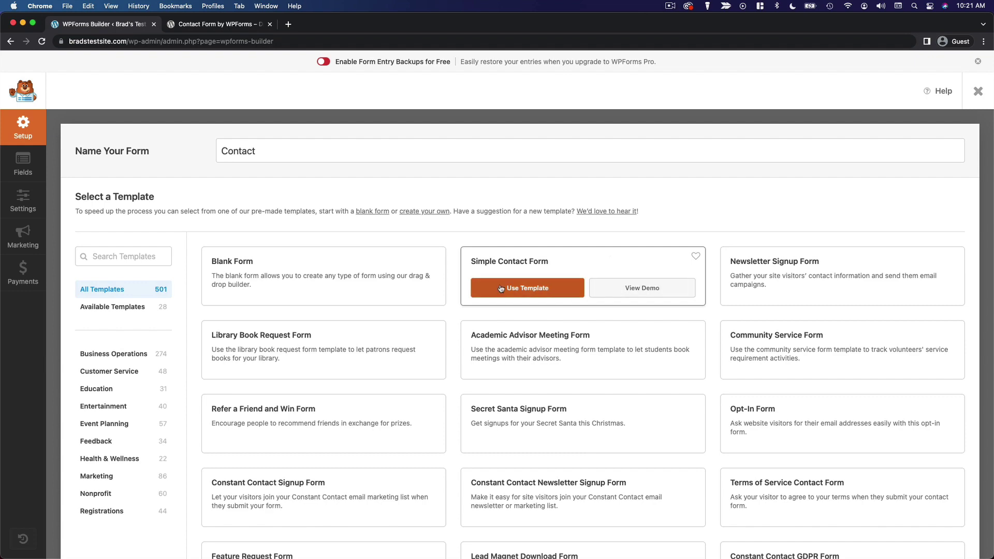
left_click(650, 292)
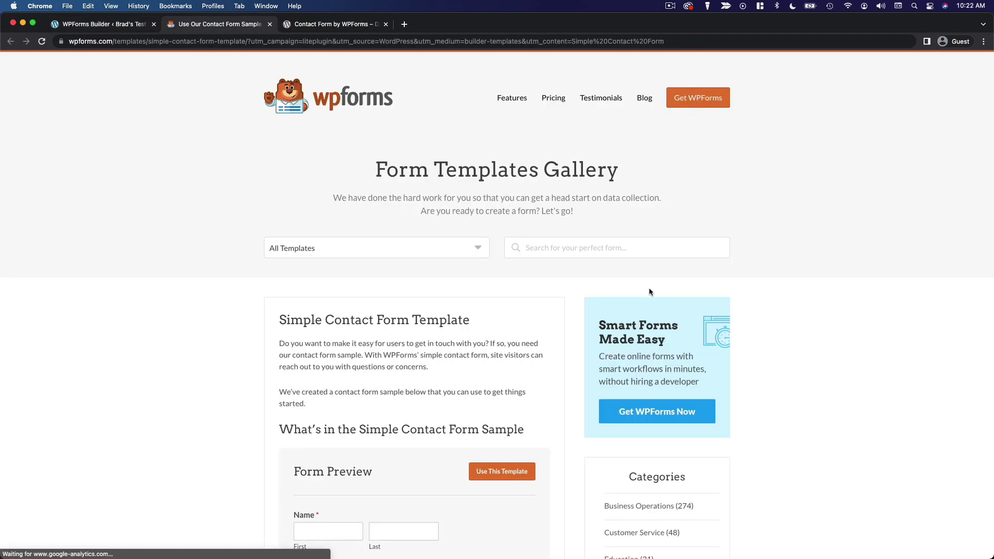
scroll(191, 318, "down", 3)
scroll(190, 318, "down", 4)
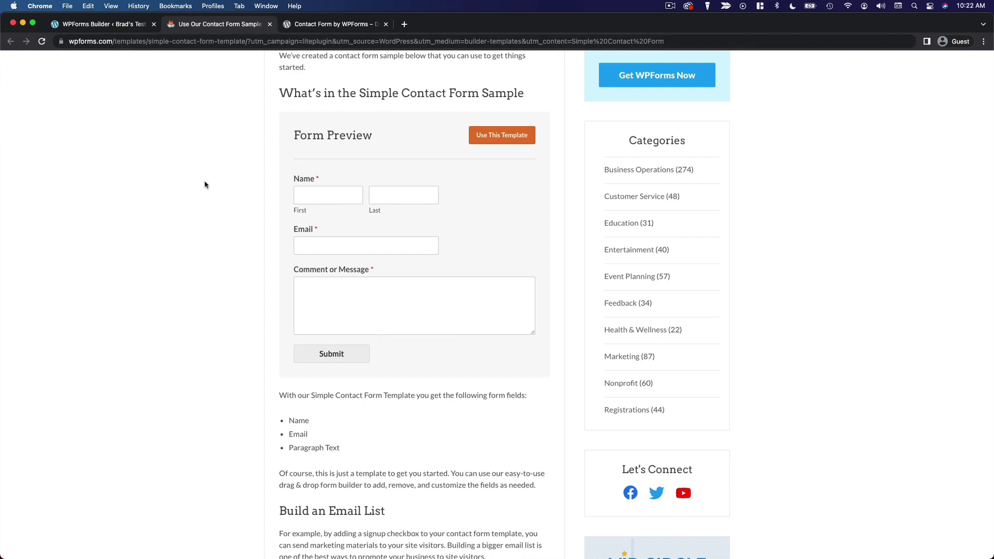
left_click(115, 25)
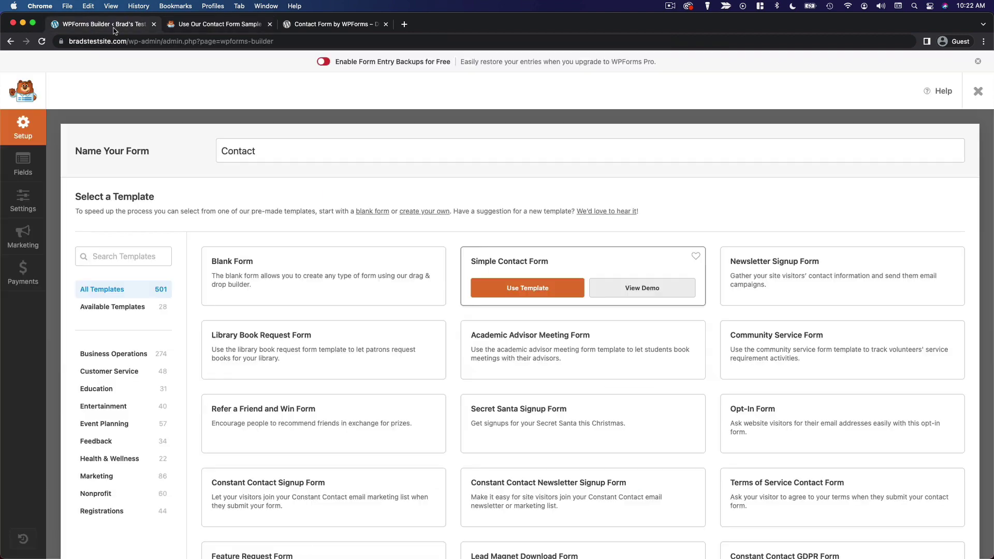
- Apply the Simple Contact Form template, then move the Name field below Email and back
left_click(535, 288)
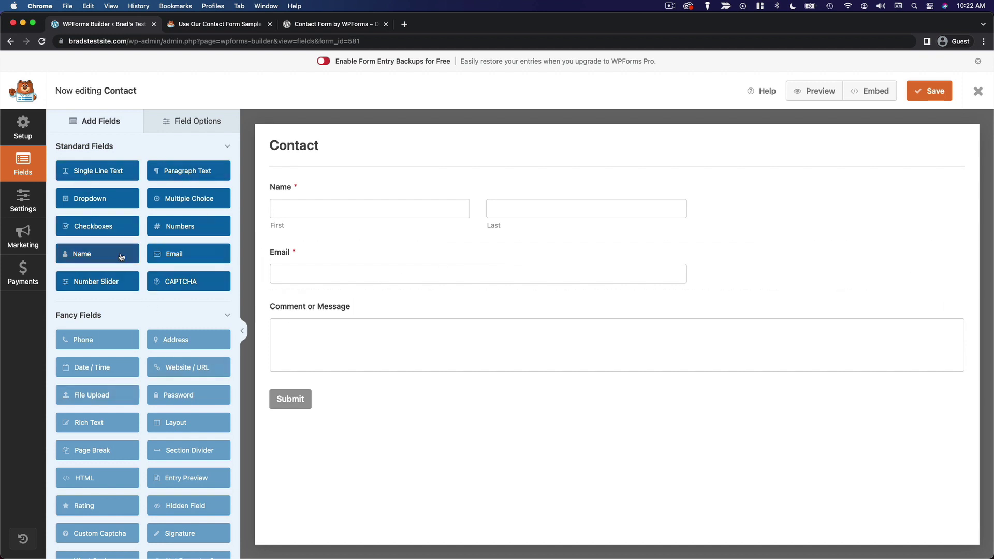
left_click_drag(467, 188, 451, 281)
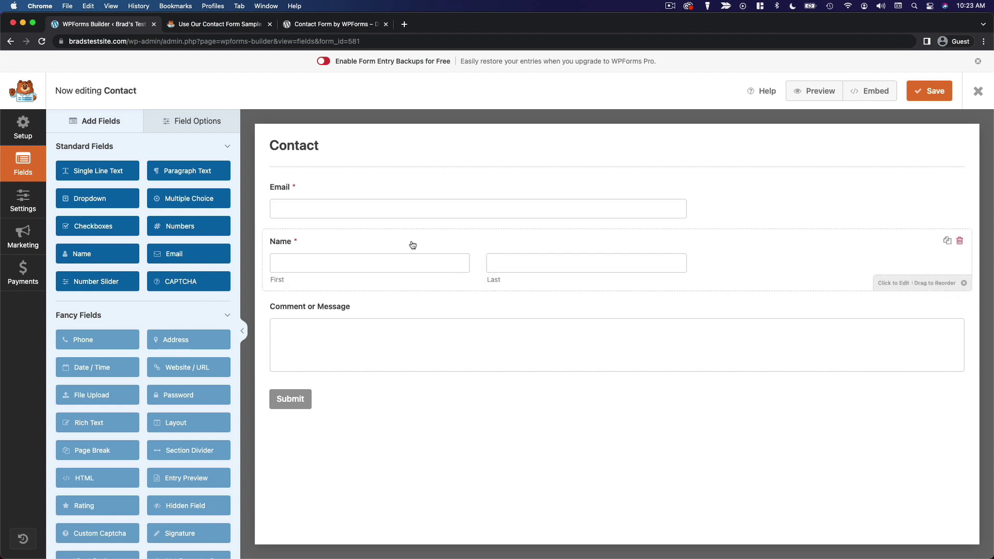
left_click_drag(411, 246, 404, 199)
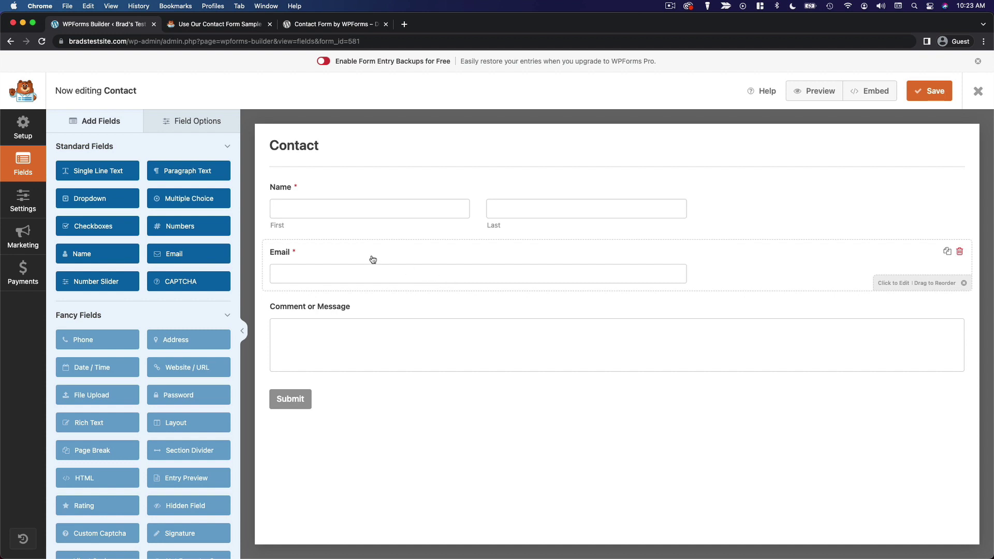
- Open the Notifications settings and leave the Send To address as {admin_email}
left_click(20, 215)
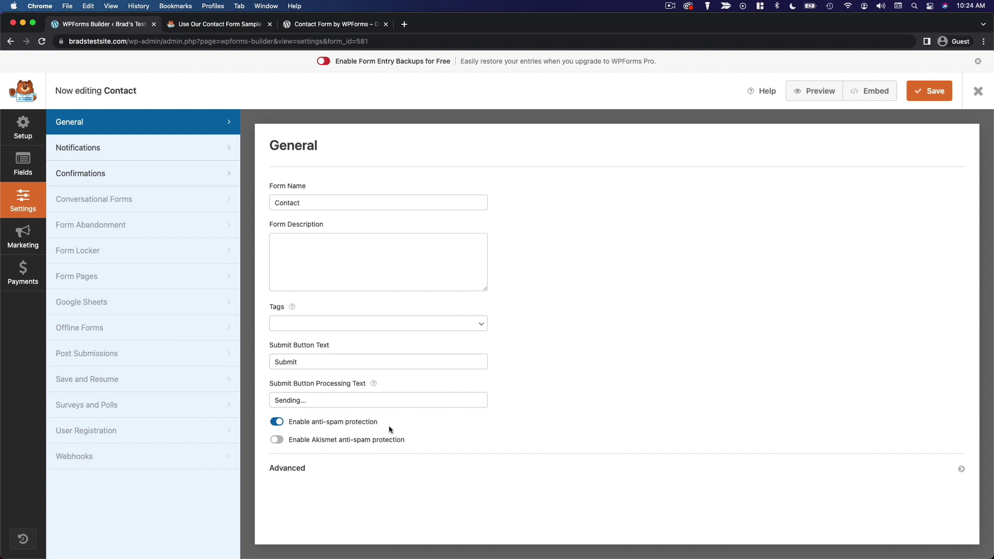
left_click(191, 155)
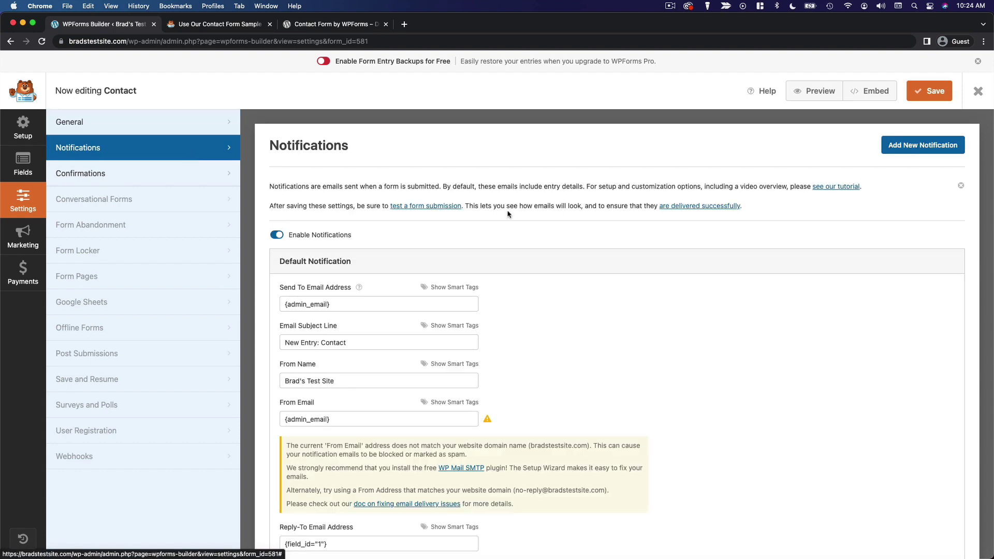
scroll(610, 256, "down", 3)
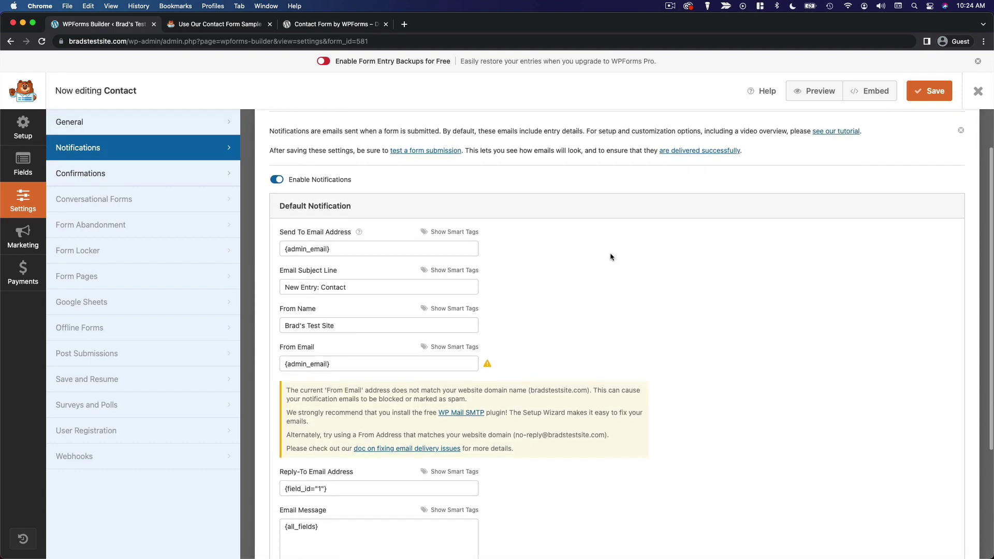
scroll(611, 257, "down", 3)
scroll(611, 257, "up", 5)
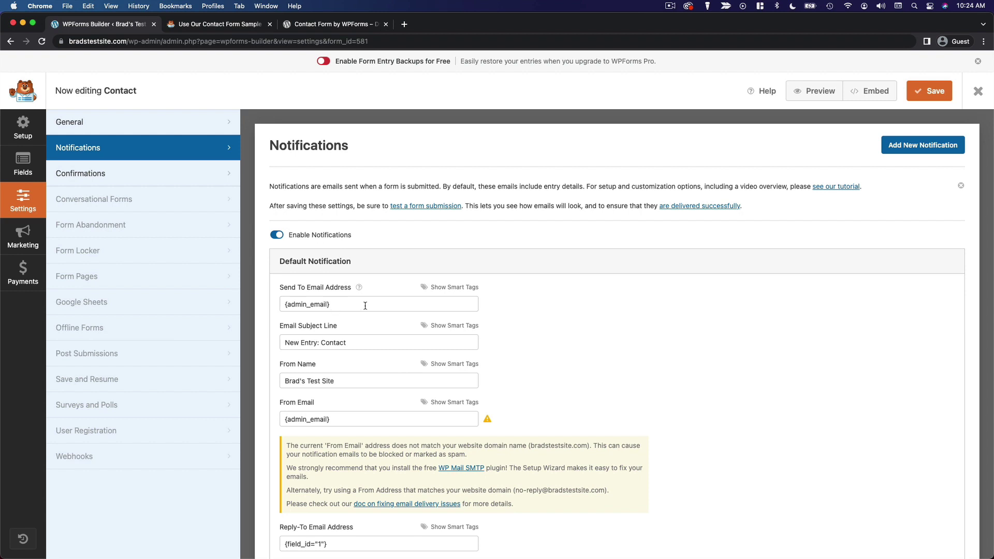
left_click(329, 304)
key("super+a")
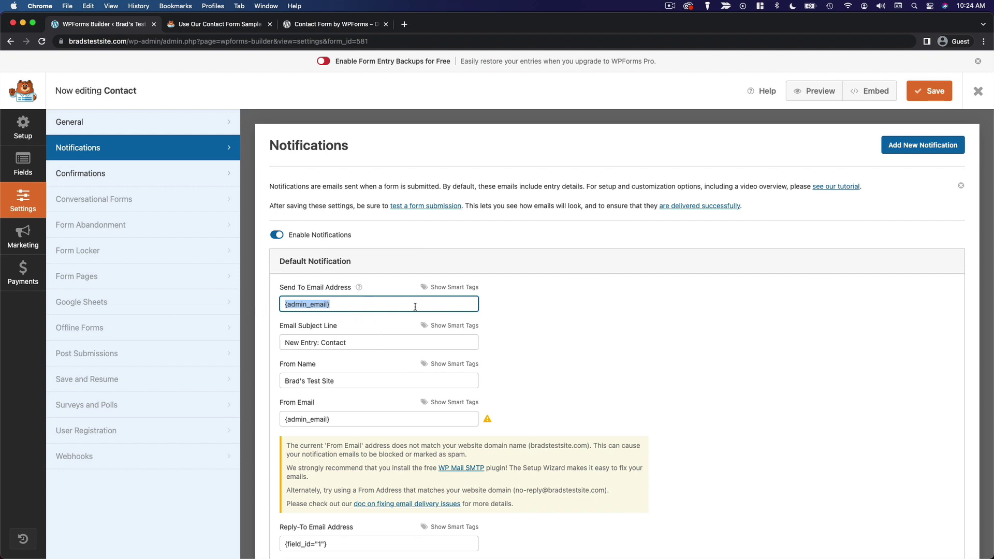
left_click(547, 319)
- Review the default notification's Email Message text without changing it
scroll(552, 319, "down", 5)
scroll(576, 317, "down", 1)
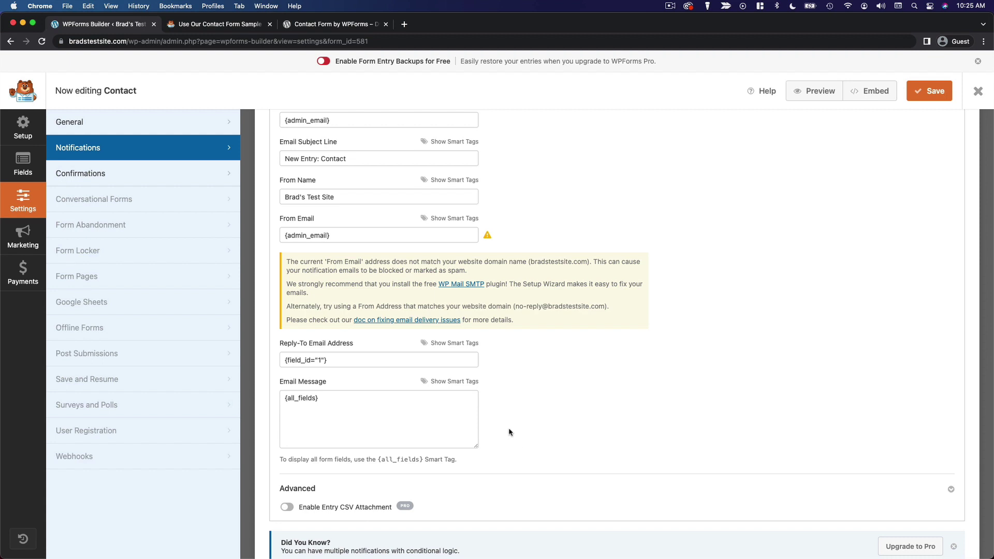
left_click(316, 405)
triple_click(280, 397)
left_click(397, 406)
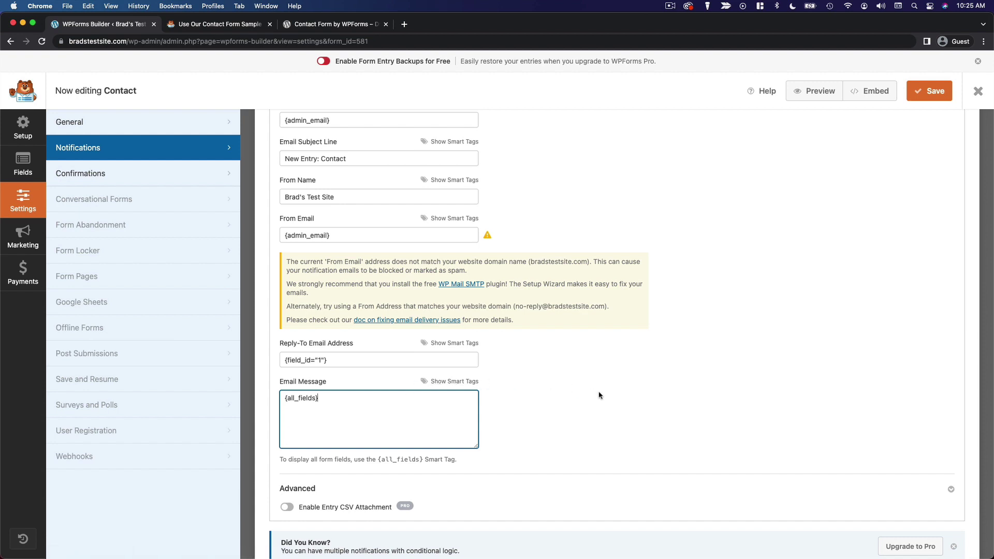
scroll(599, 395, "up", 2)
scroll(599, 395, "down", 3)
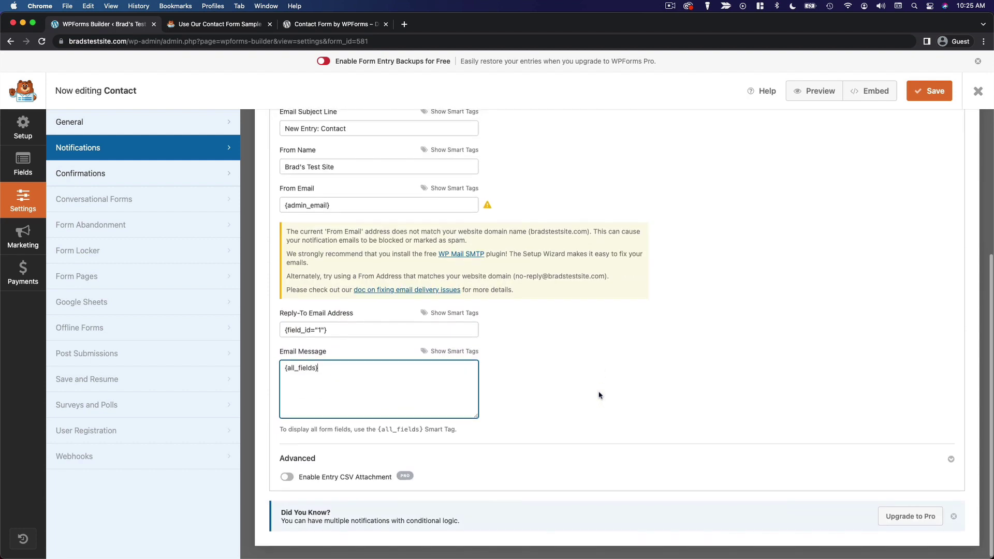
scroll(599, 395, "up", 5)
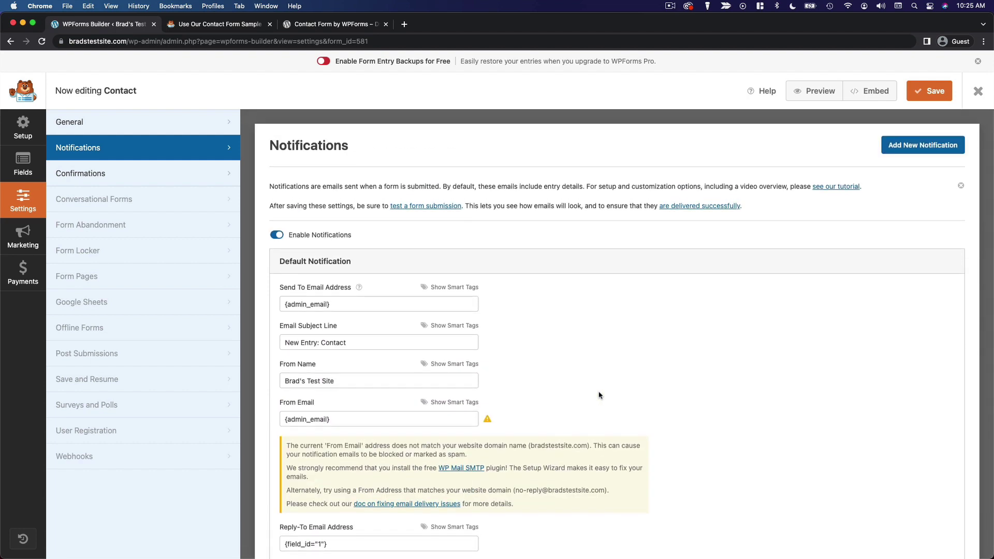
- Keep Message as the confirmation type with the default thank-you text, then save the form
left_click(164, 177)
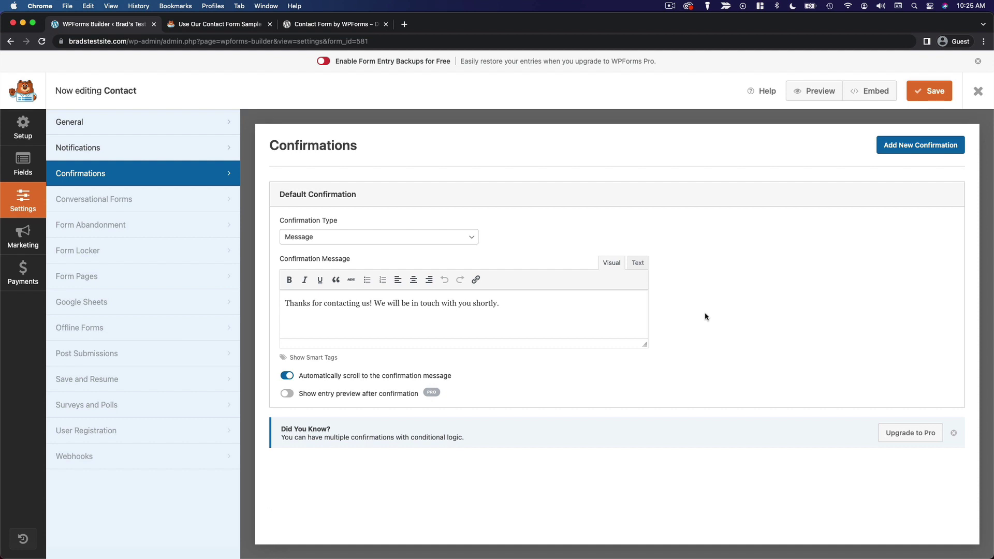
left_click(454, 237)
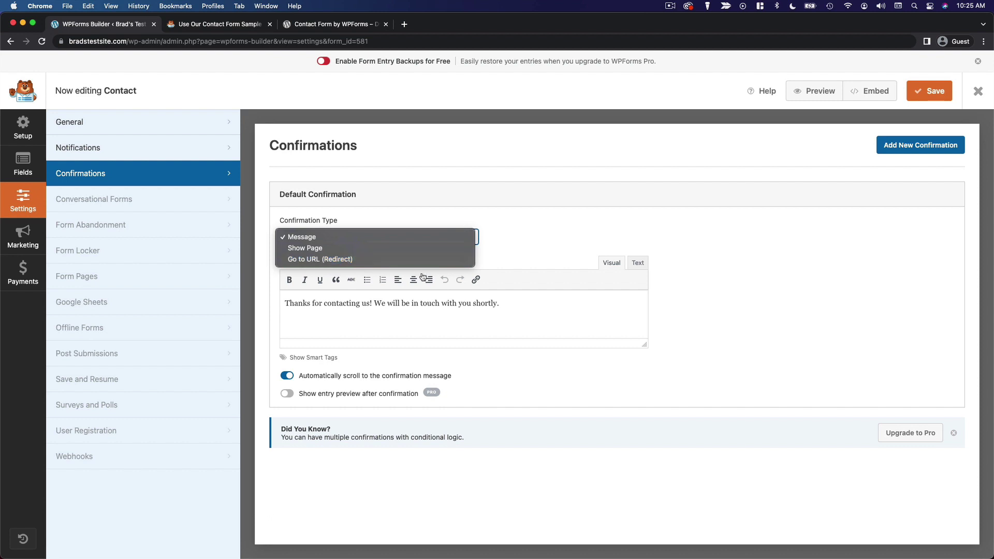
left_click(727, 294)
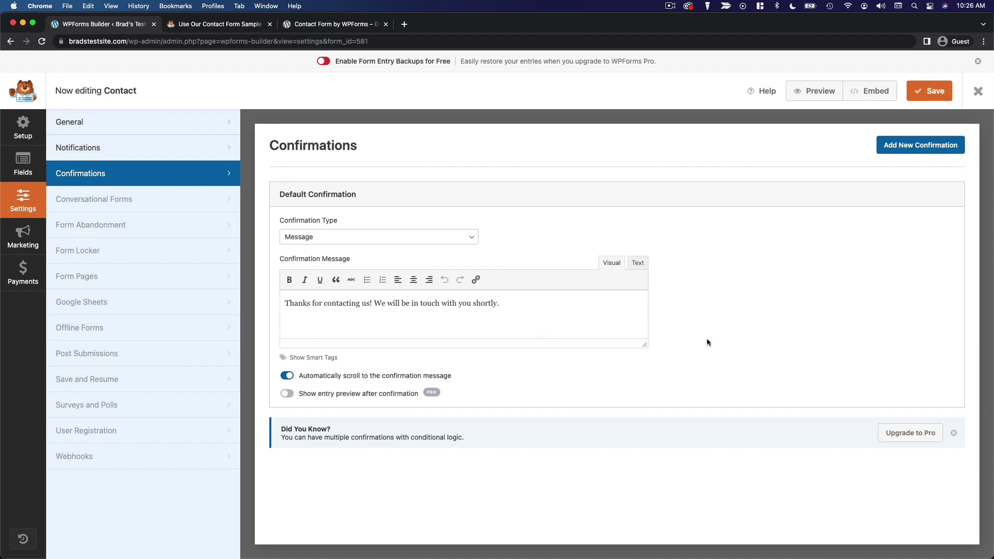
left_click(937, 93)
- Exit the form builder and start a new page titled 'CONTACT US'
left_click(976, 97)
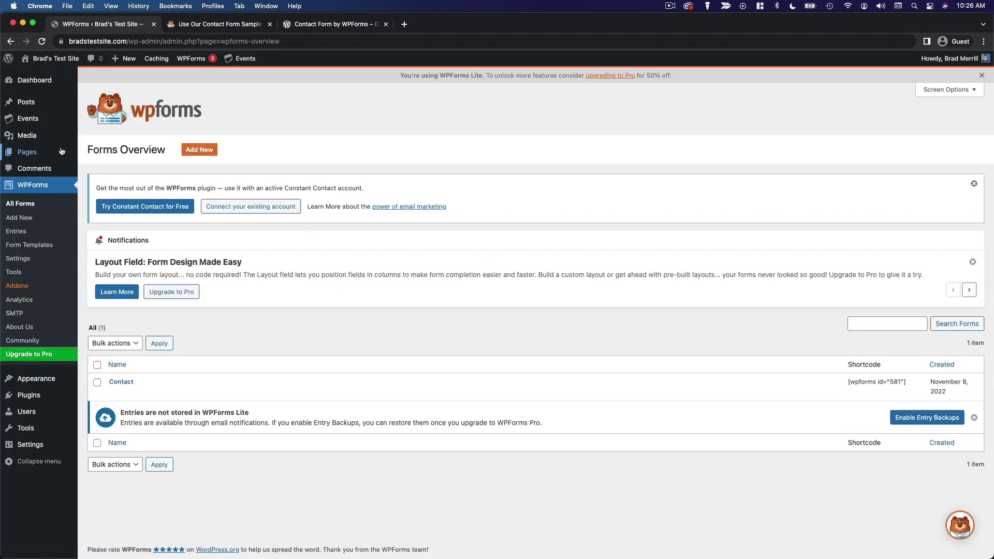
mouse_move(51, 152)
left_click(119, 168)
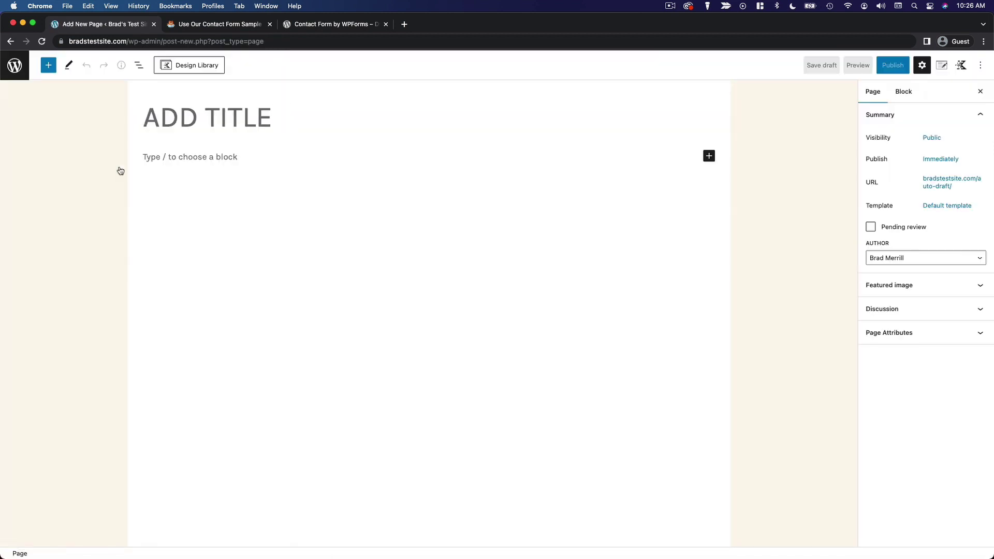
type("CONTACT US")
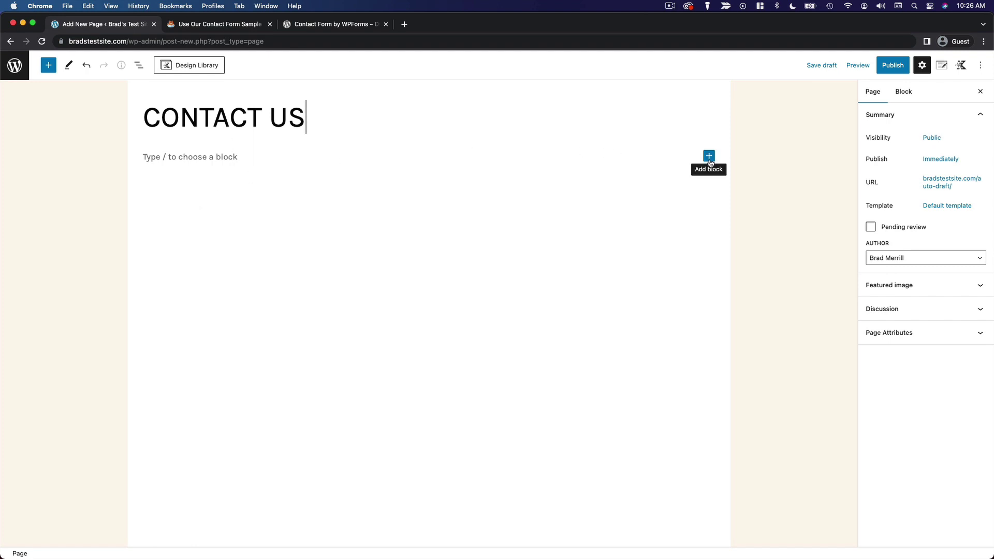
- Insert a WPForms block on the page and select the Contact form in it
left_click(709, 156)
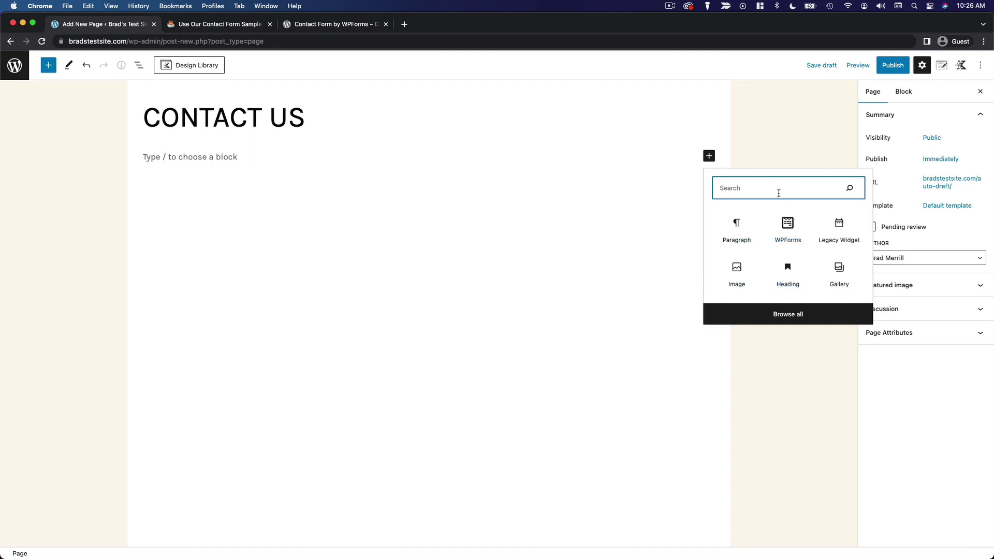
type("wpforms")
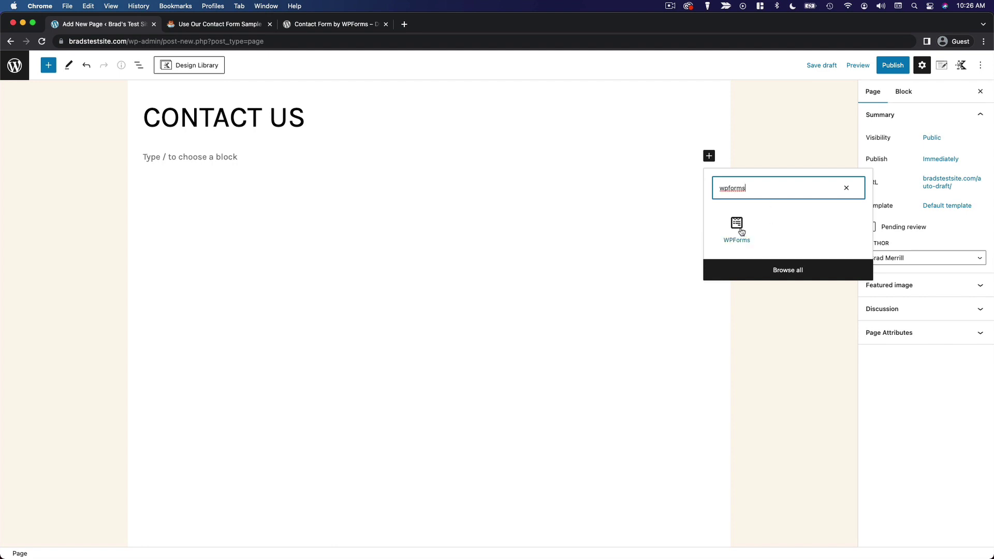
left_click(737, 228)
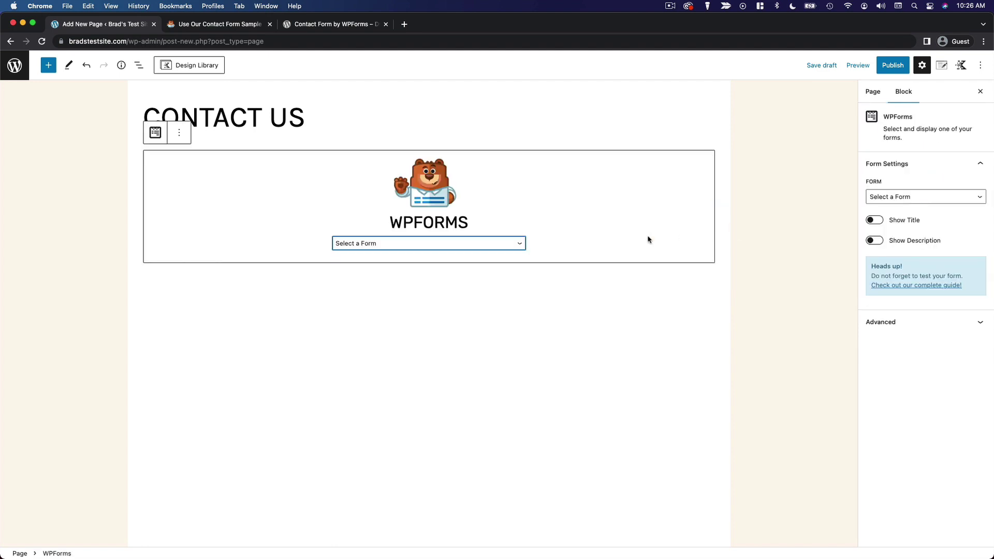
left_click(511, 247)
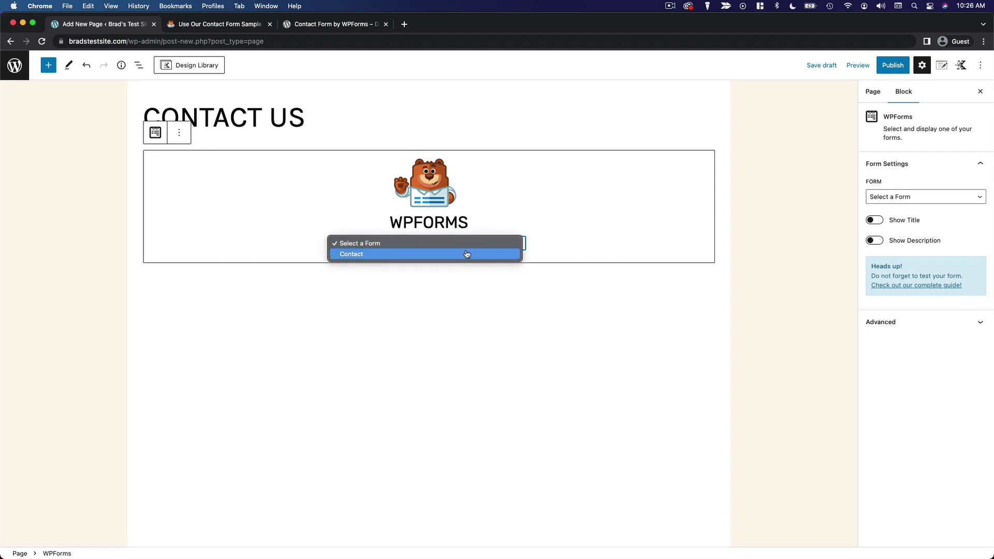
left_click(425, 254)
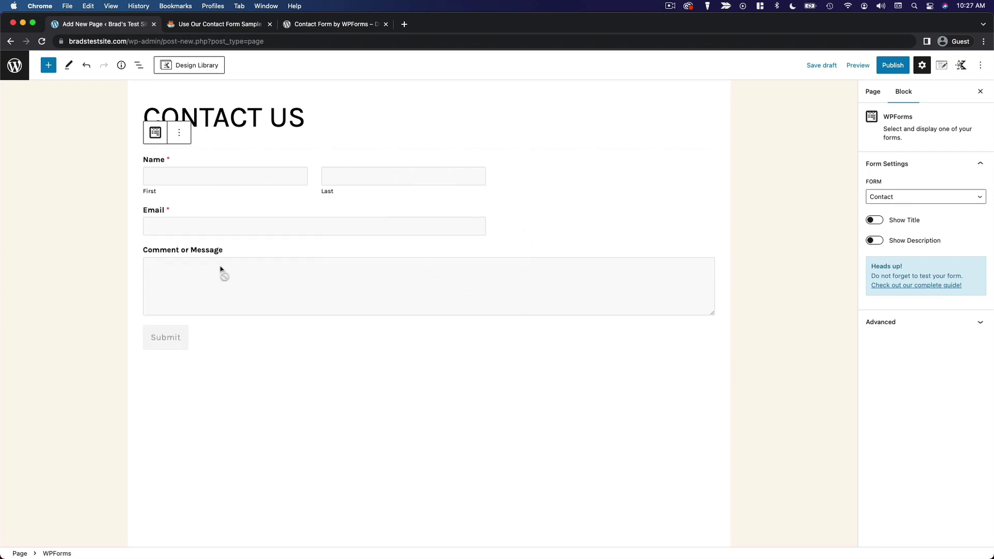
- Preview the CONTACT US page in a new tab, then return to the page editor
left_click(863, 67)
left_click(788, 154)
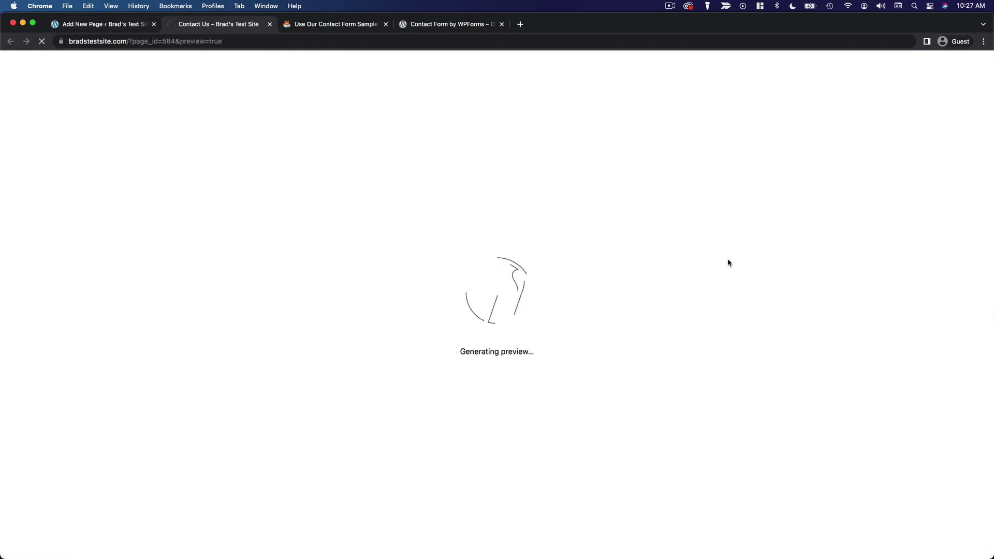
scroll(510, 289, "up", 3)
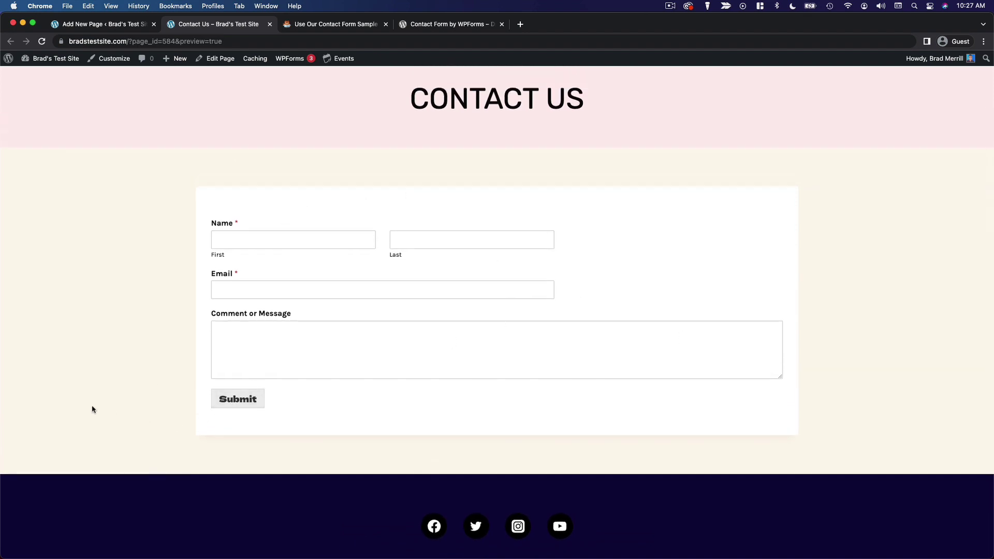
left_click(136, 26)
left_click(780, 415)
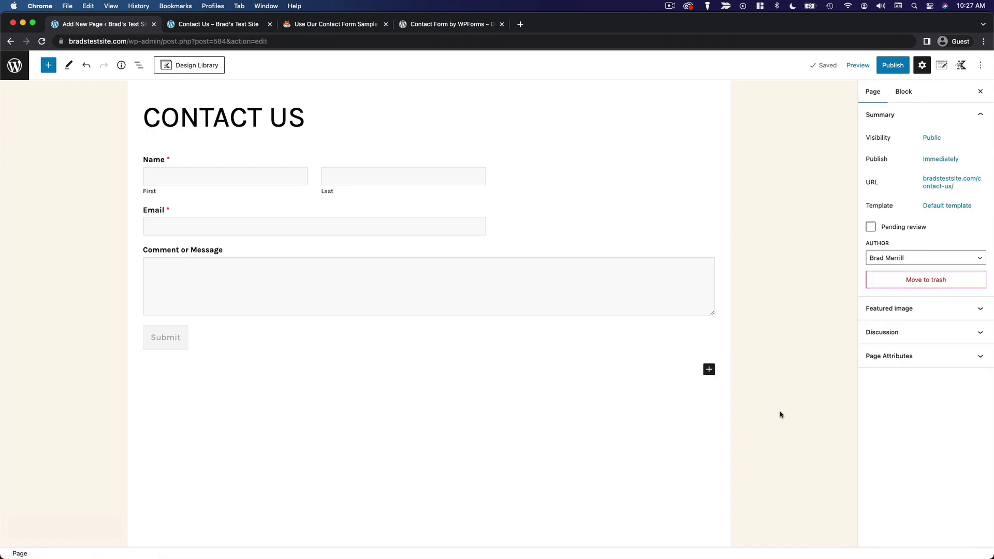